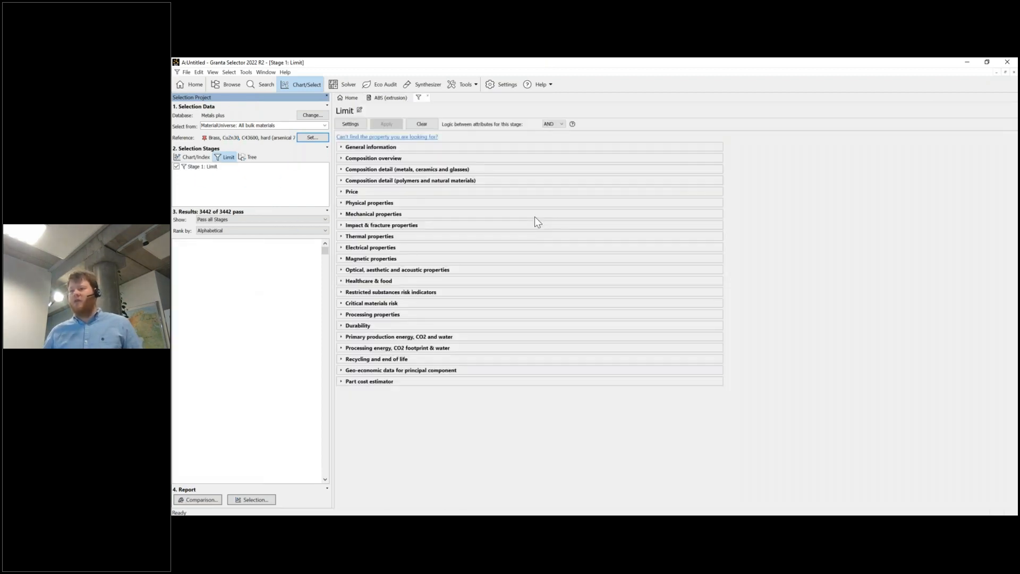
Step: Set thermal limits: maximum service temperature at least 190 °C, minimum service temperature at most -40 °C, thermal expansion coefficient 16 to 20 µstrain/°C
click(388, 236)
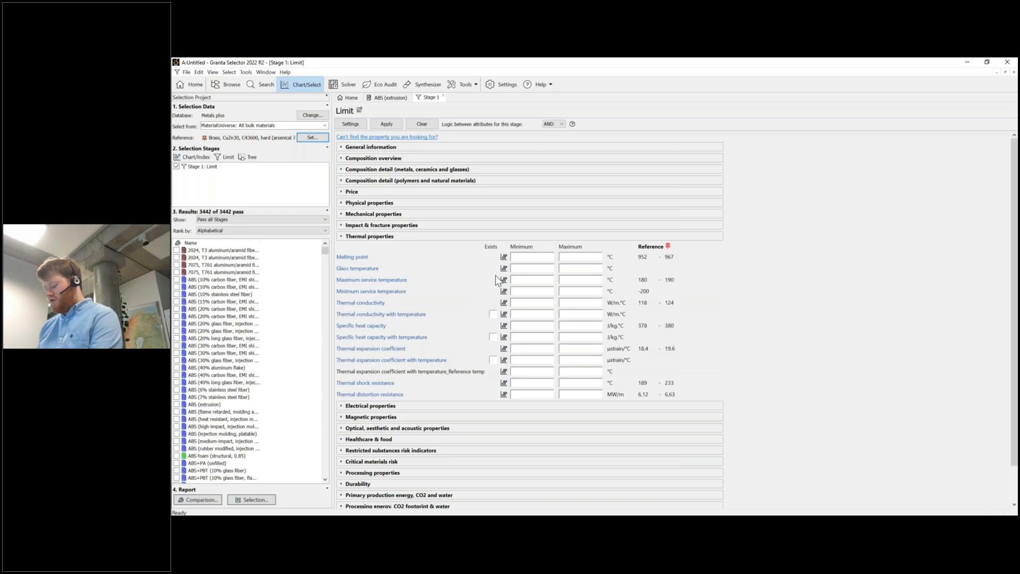
click(532, 279)
text(190)
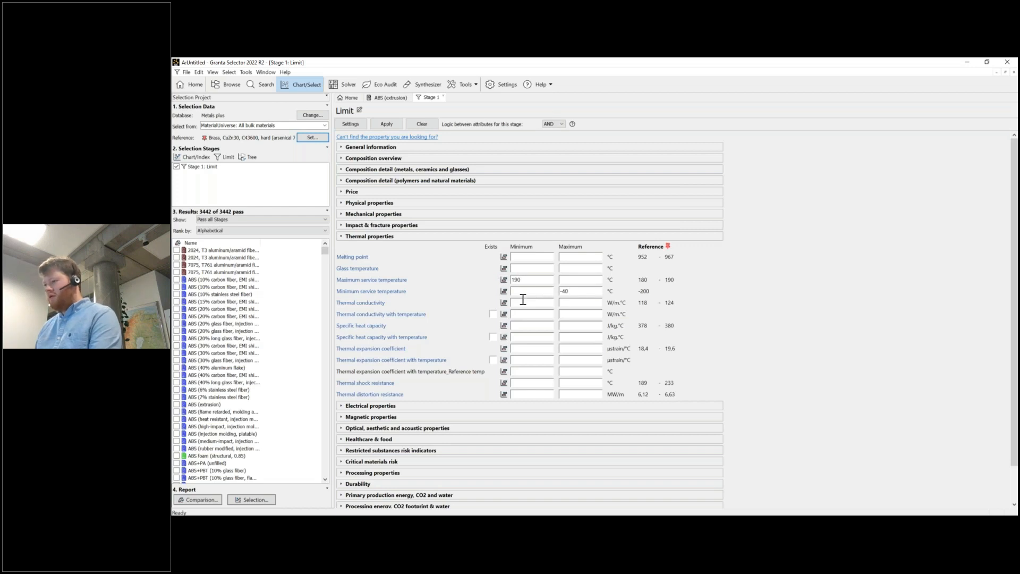
click(526, 346)
text(16)
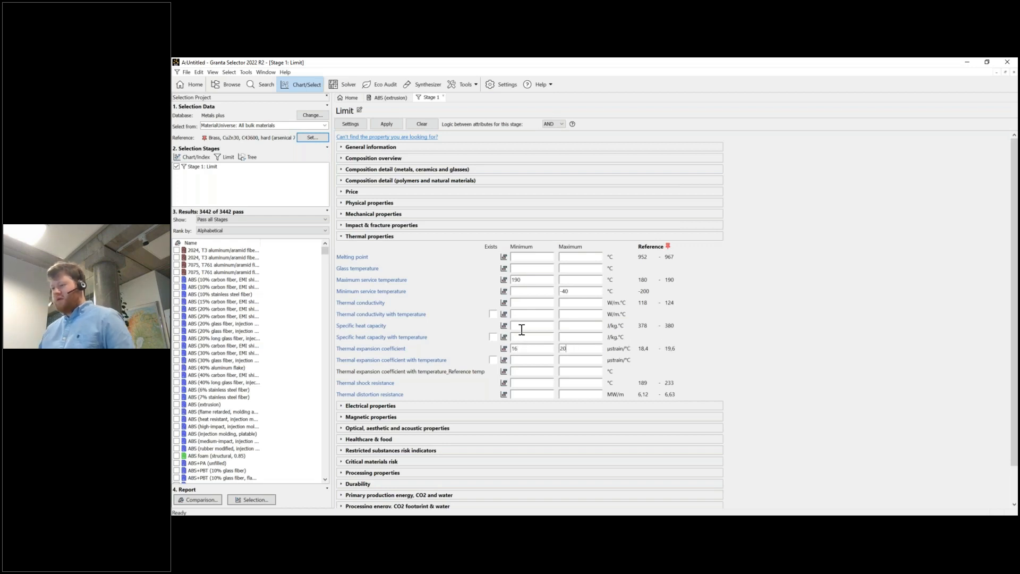
click(363, 237)
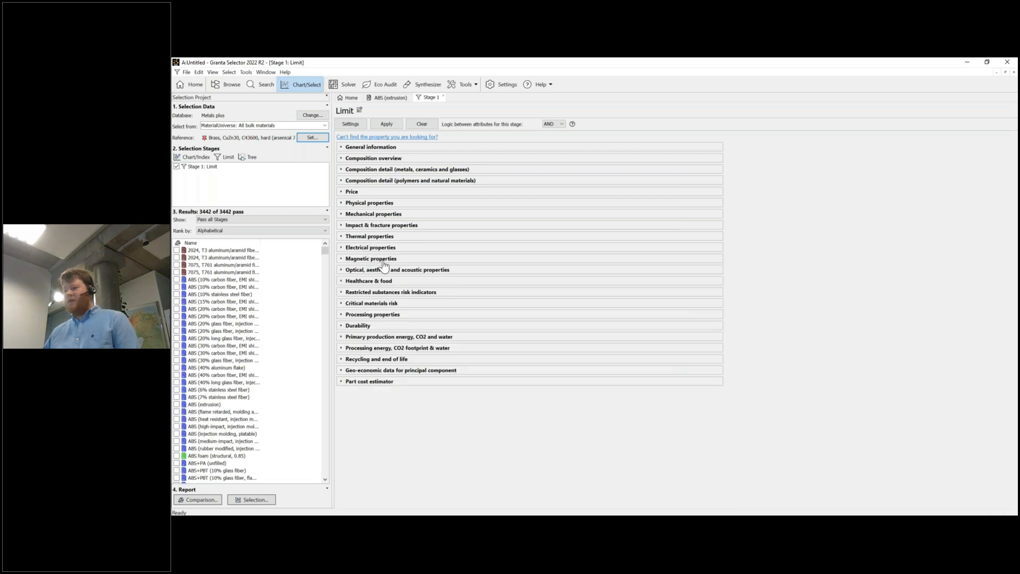
Step: Require a durability rating of Acceptable or Excellent in salt water
click(362, 326)
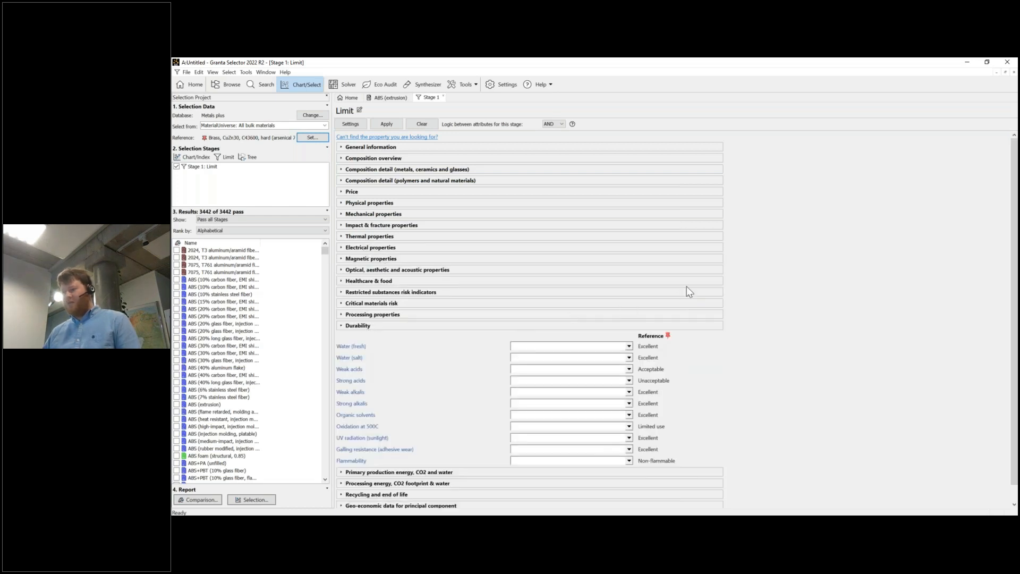
click(576, 358)
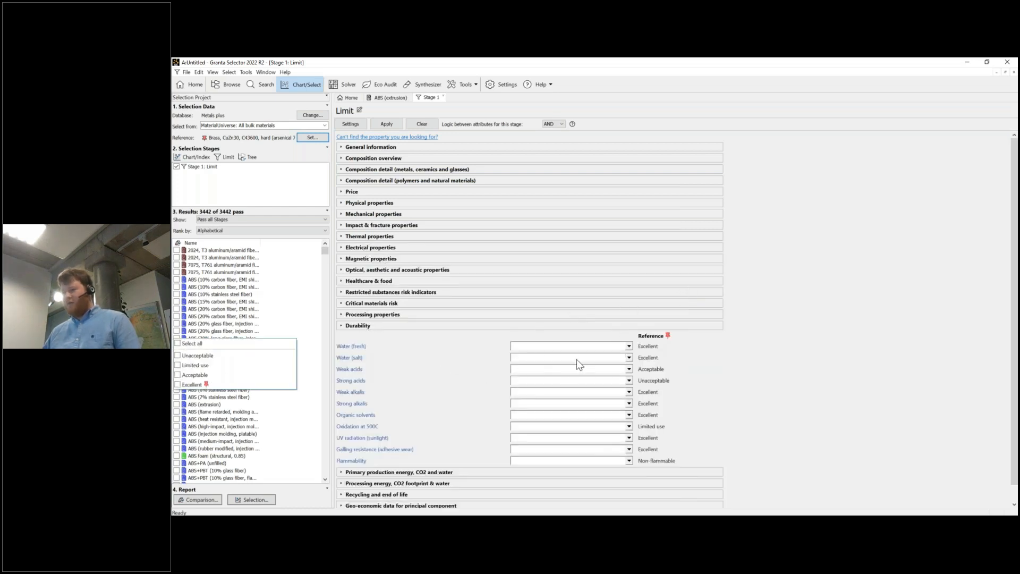
click(292, 375)
click(292, 385)
click(806, 366)
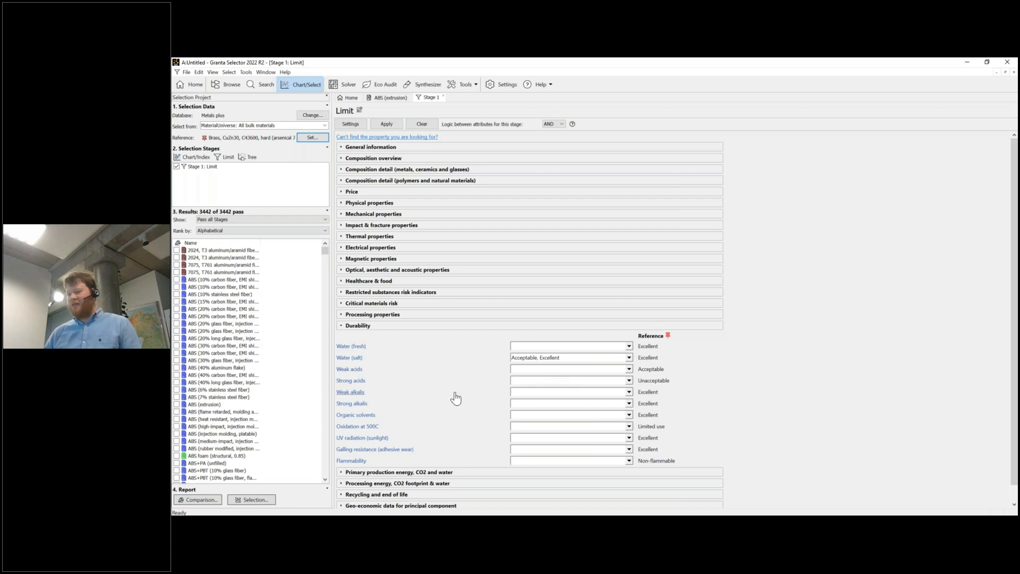
Step: Require Acceptable or Excellent durability in organic solvents and apply the limit stage
click(550, 418)
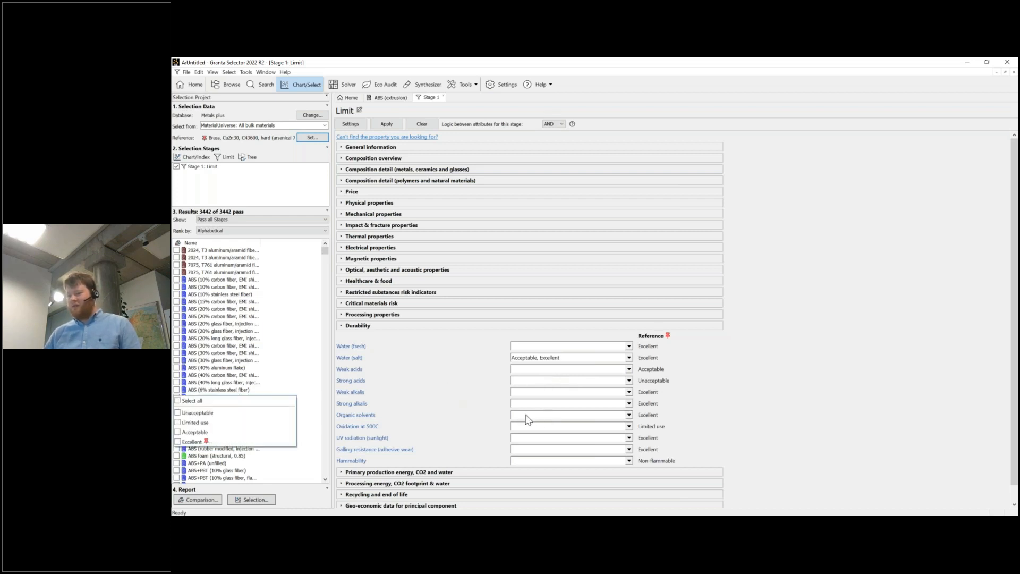
click(222, 432)
click(223, 443)
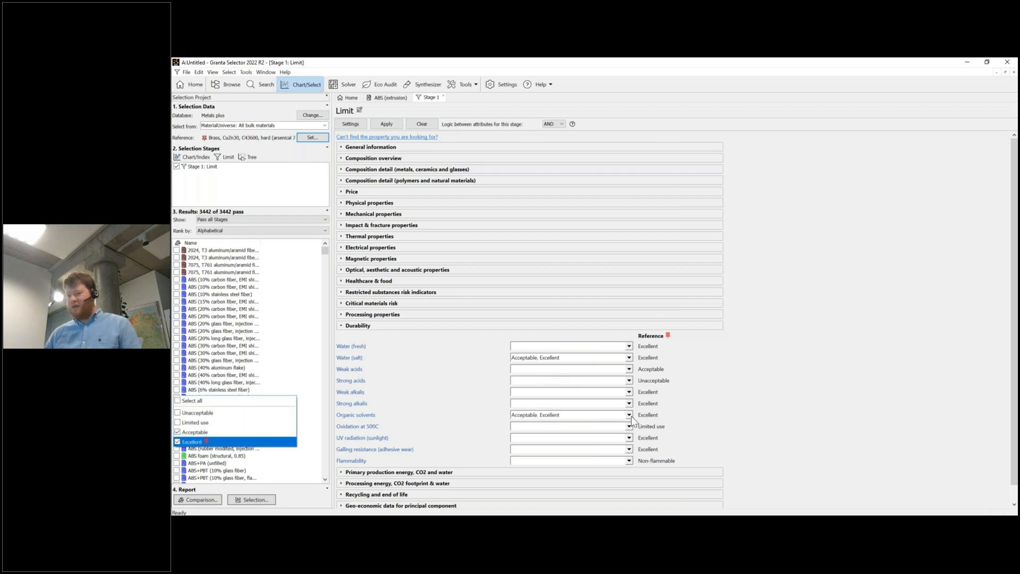
click(743, 368)
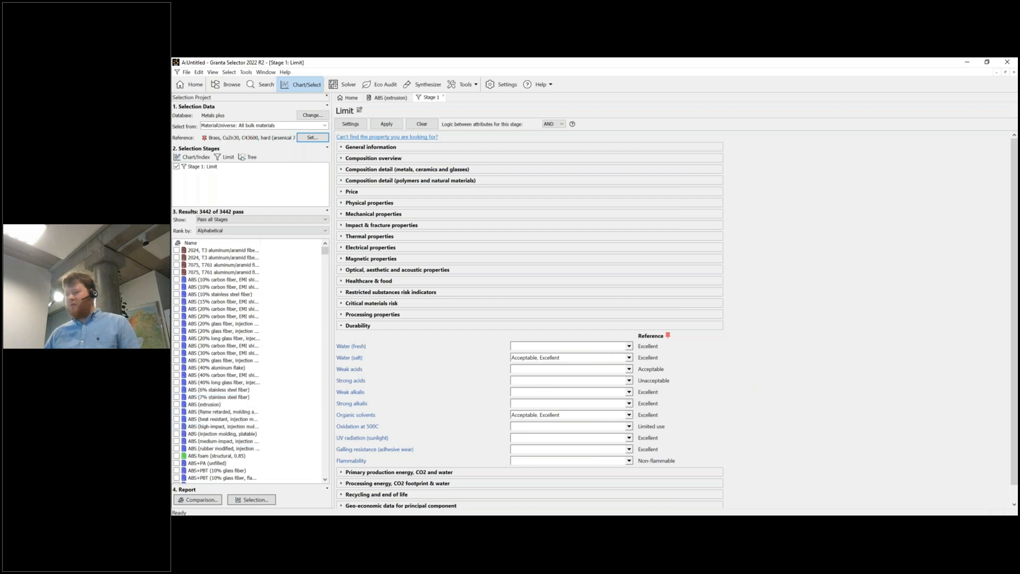
click(358, 326)
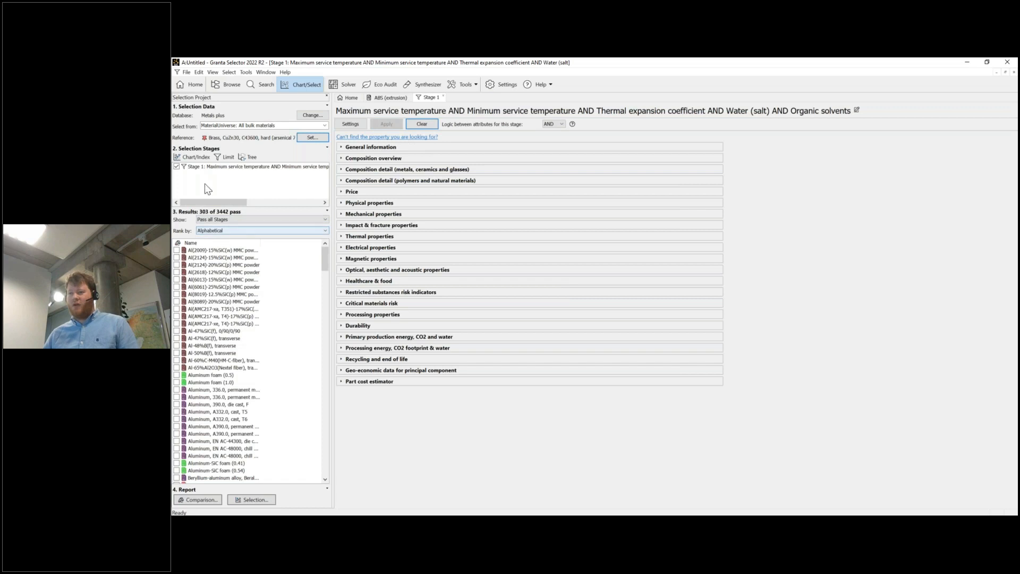
mouse_move(325, 266)
mouse_down()
mouse_move(326, 461)
mouse_move(327, 257)
mouse_up()
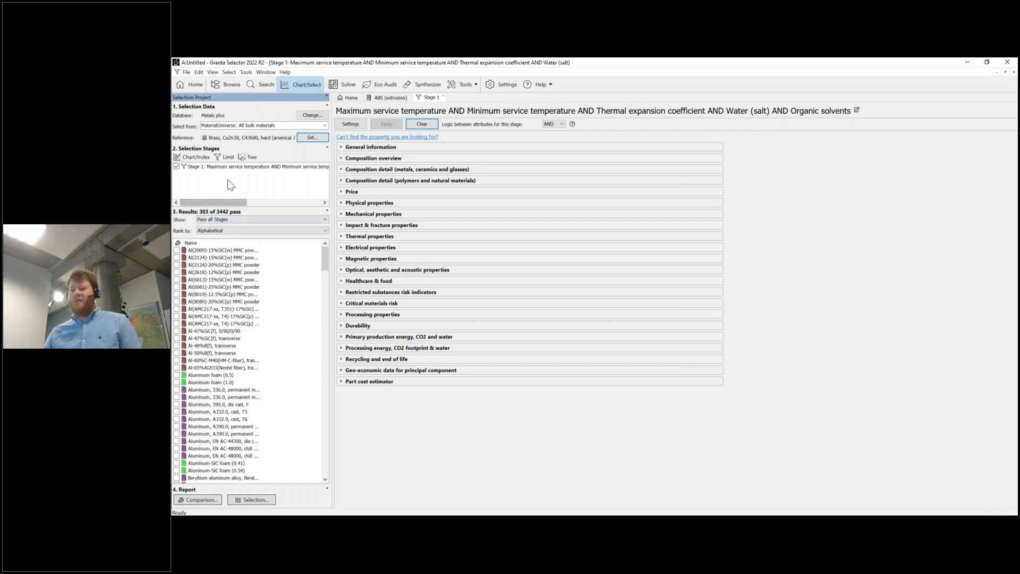
Step: Start a tree stage based on ProcessUniverse and insert the Sheet processes under Shaping, Deformation
click(253, 158)
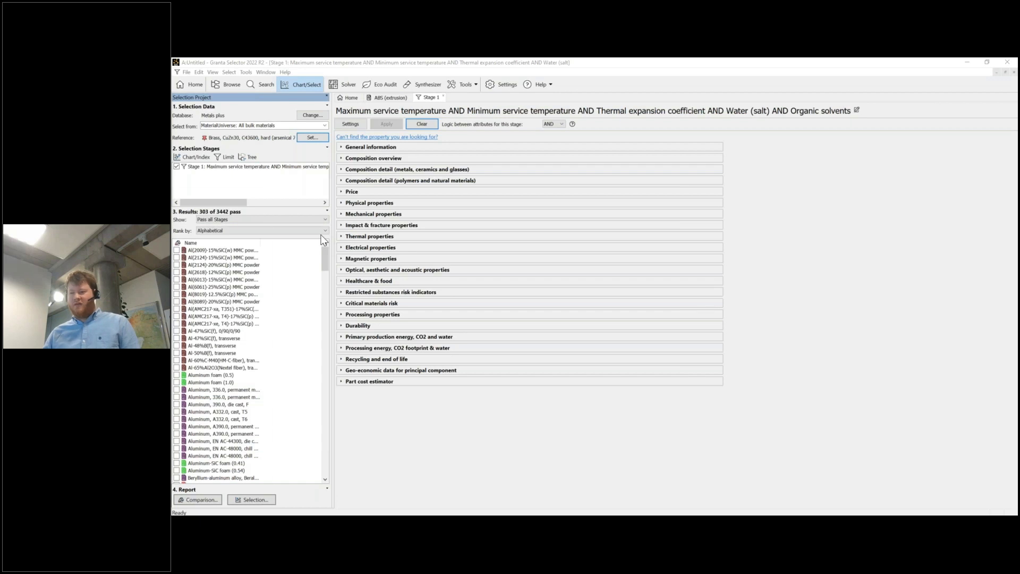
click(462, 206)
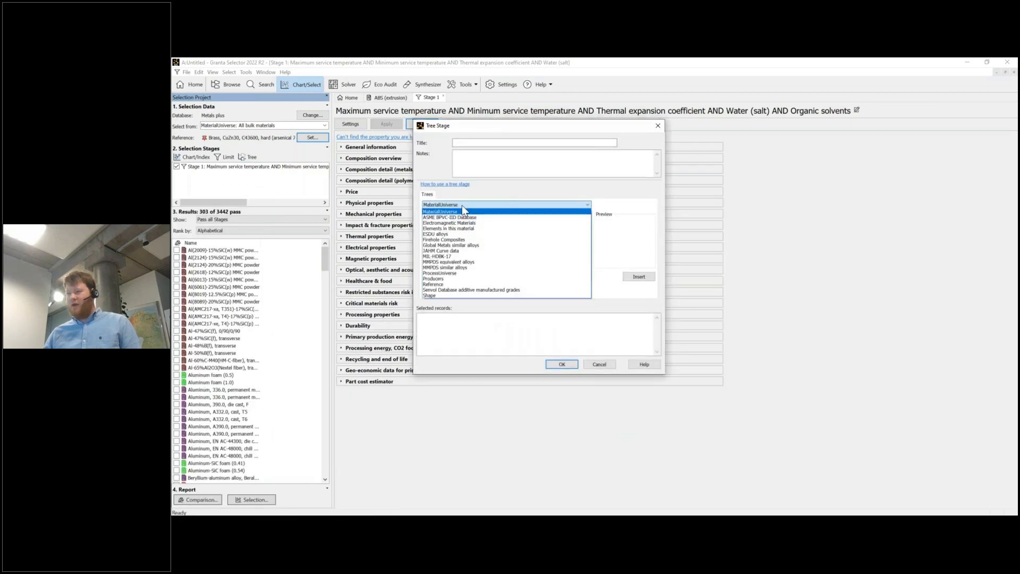
click(474, 273)
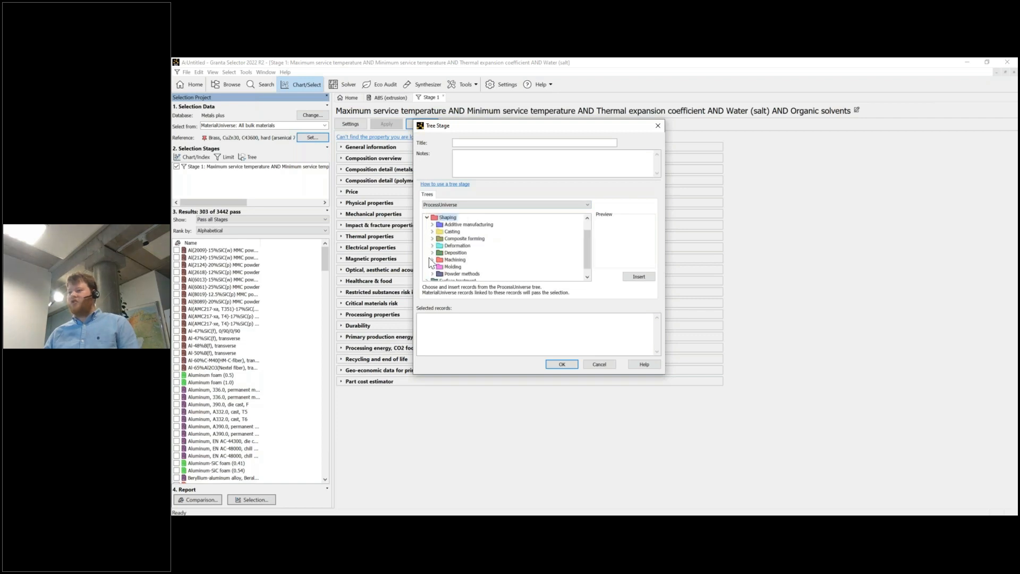
click(432, 245)
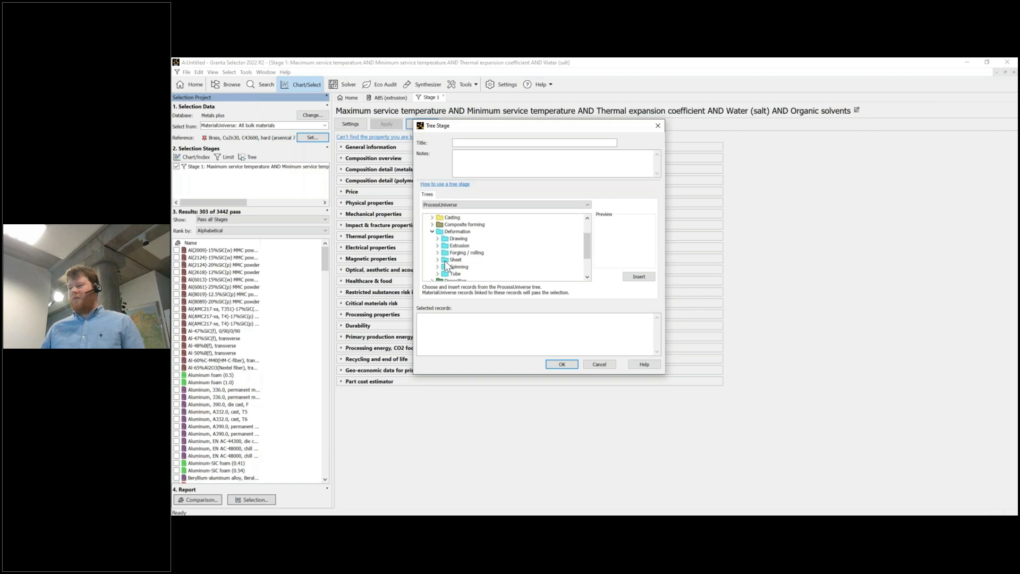
double_click(453, 259)
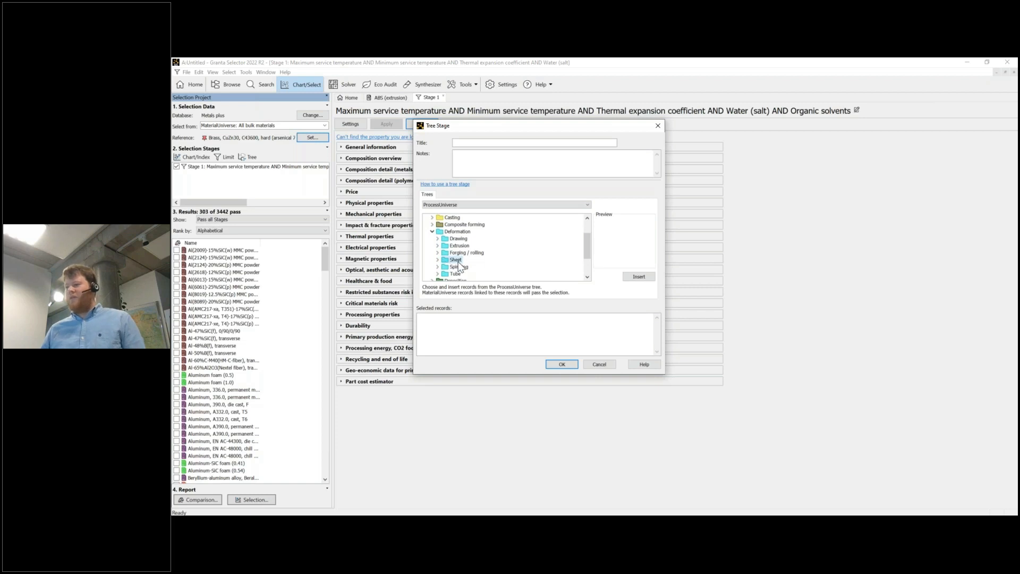
Step: Add the standard injection molding of Thermoplastics under Shaping, Molding to the selected records and confirm the tree stage
click(432, 233)
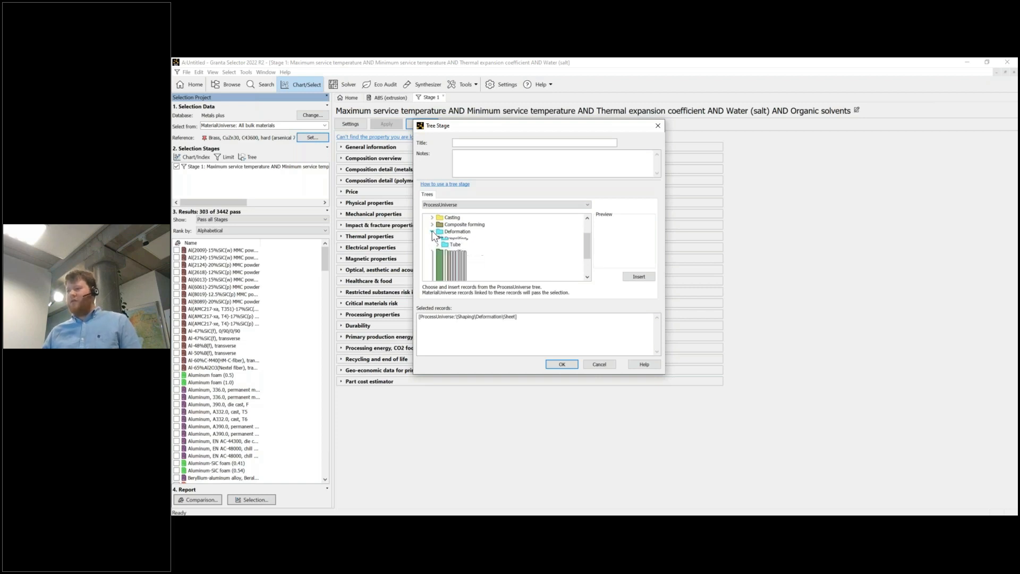
click(432, 260)
click(437, 253)
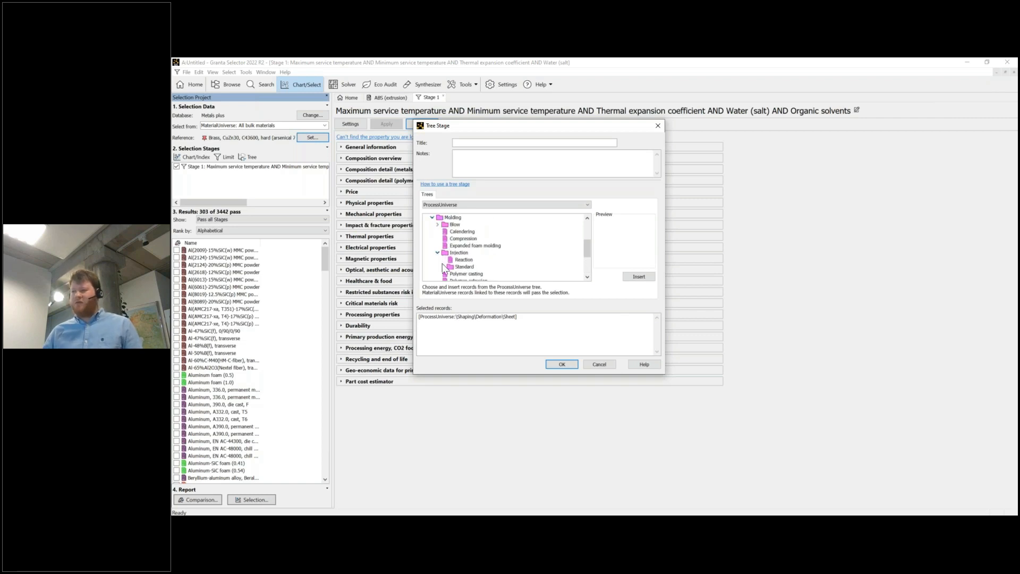
click(443, 266)
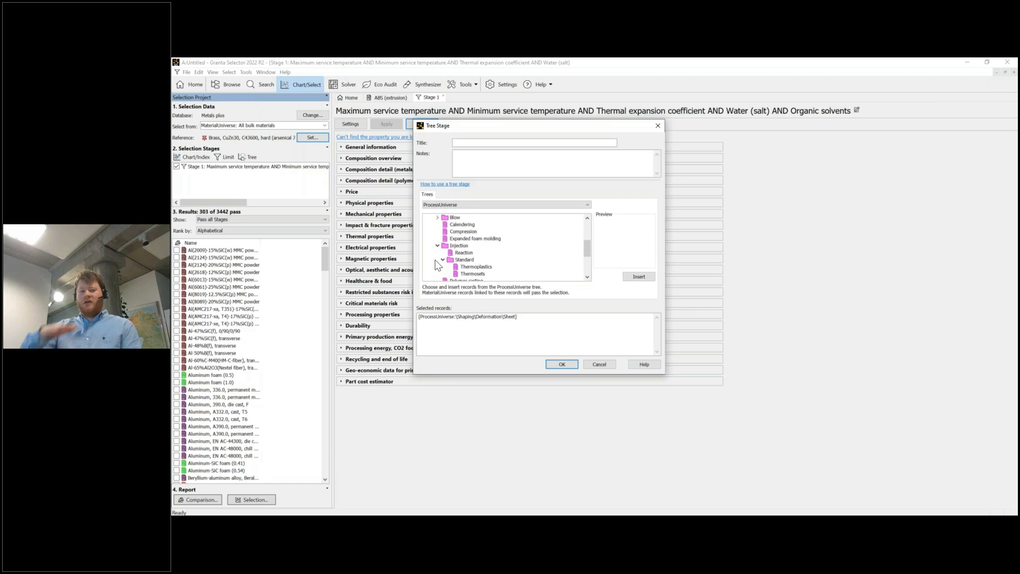
double_click(471, 267)
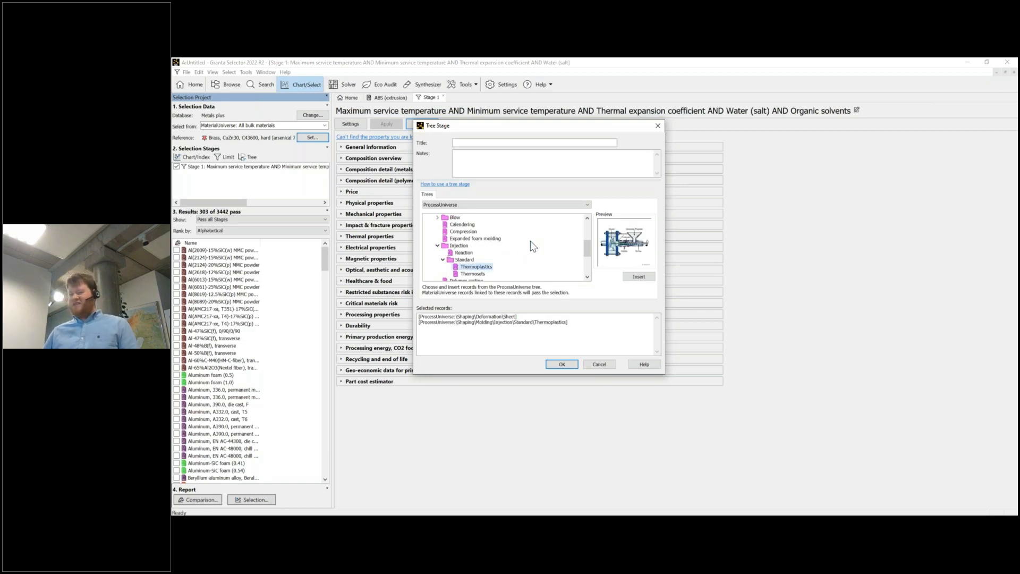
click(567, 366)
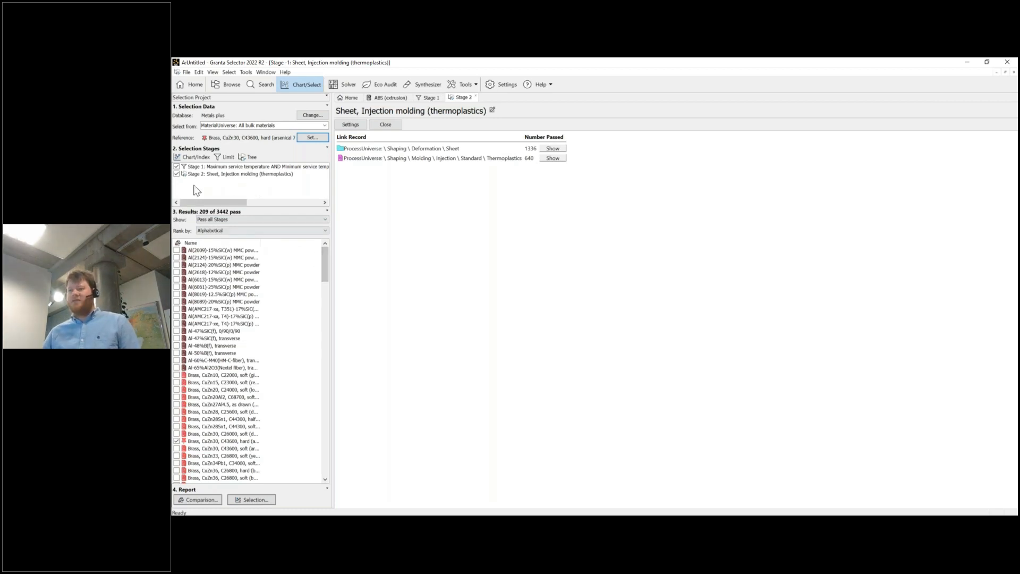
Step: Start a chart stage with the Y-axis as a performance index for a panel in bending, limited by stiffness and optimized for cost
click(188, 157)
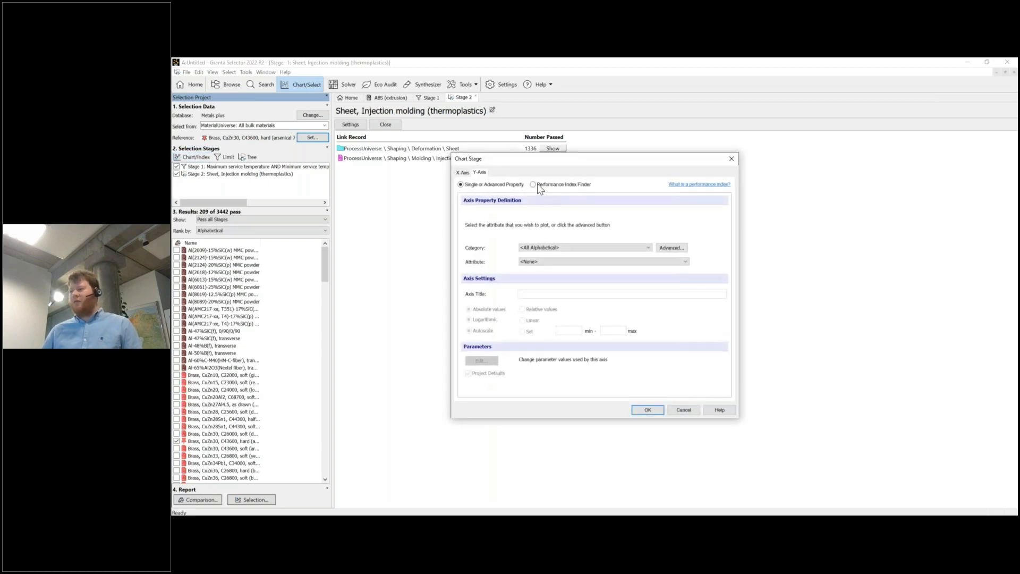
click(537, 183)
click(544, 231)
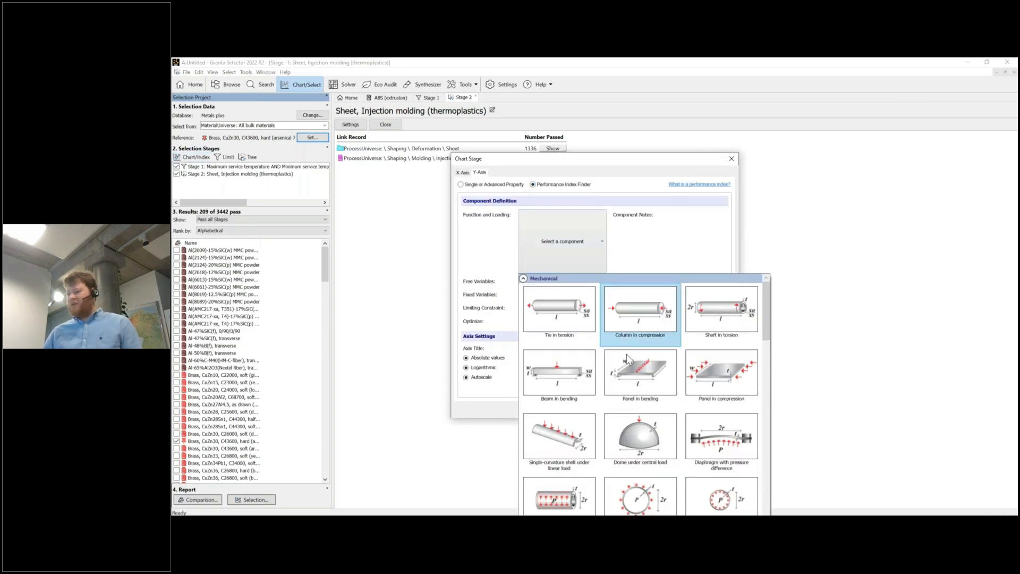
click(636, 368)
click(572, 320)
click(566, 346)
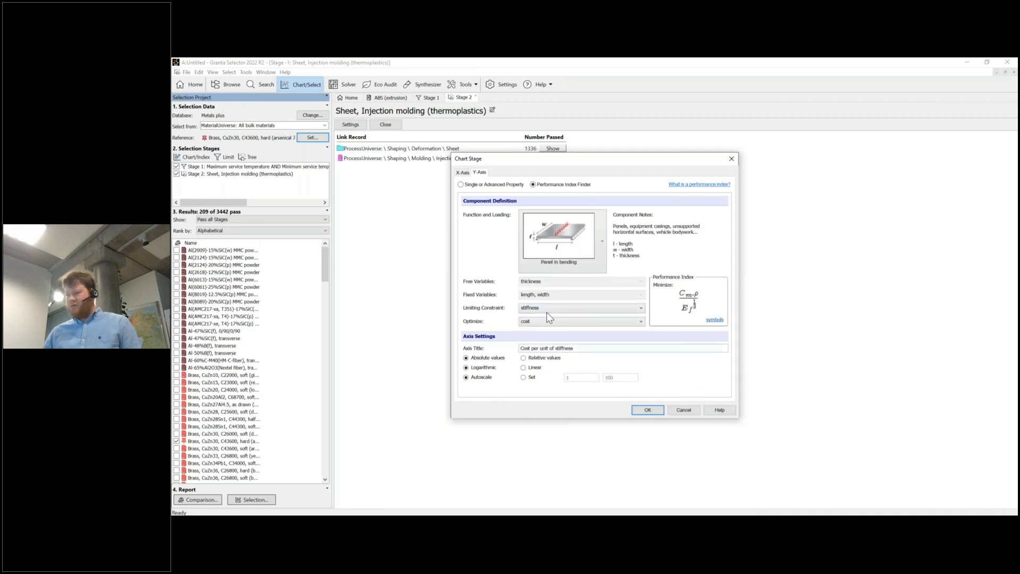
Step: Define the X-axis as the performance index for a stiffness-limited panel in bending optimized for mass, and create the chart
click(479, 173)
click(532, 185)
click(548, 259)
click(611, 311)
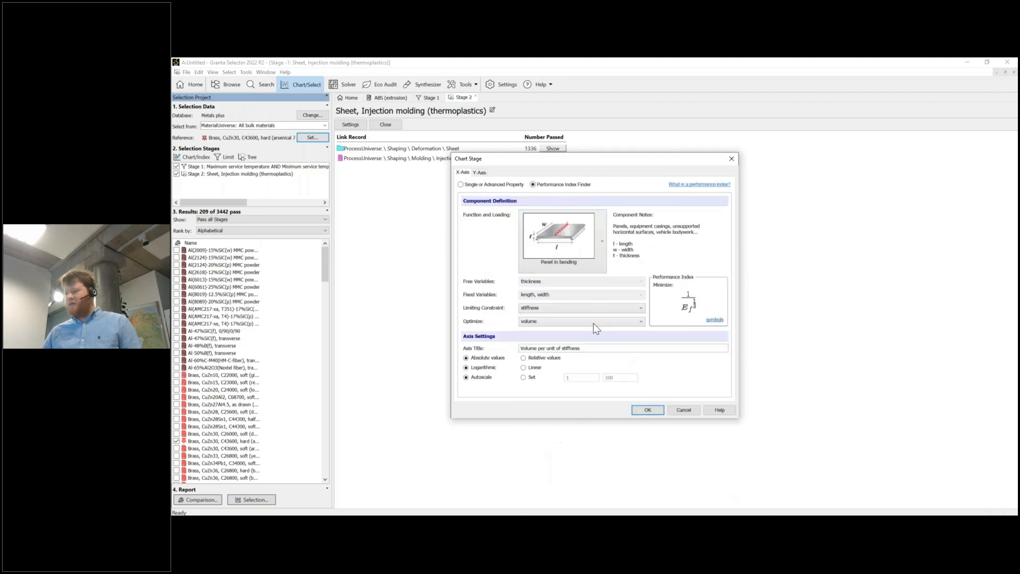
click(559, 321)
click(559, 341)
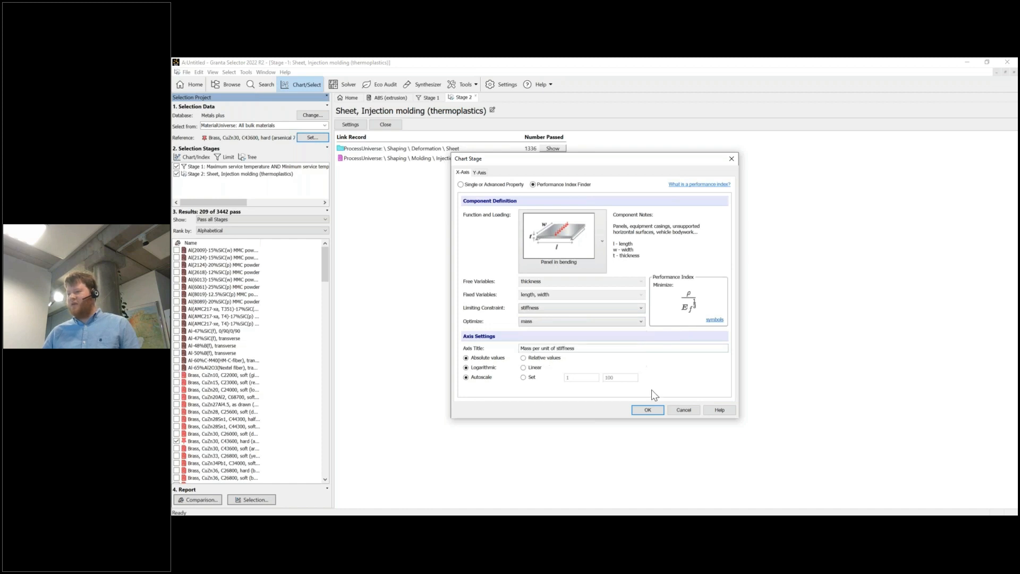
click(648, 409)
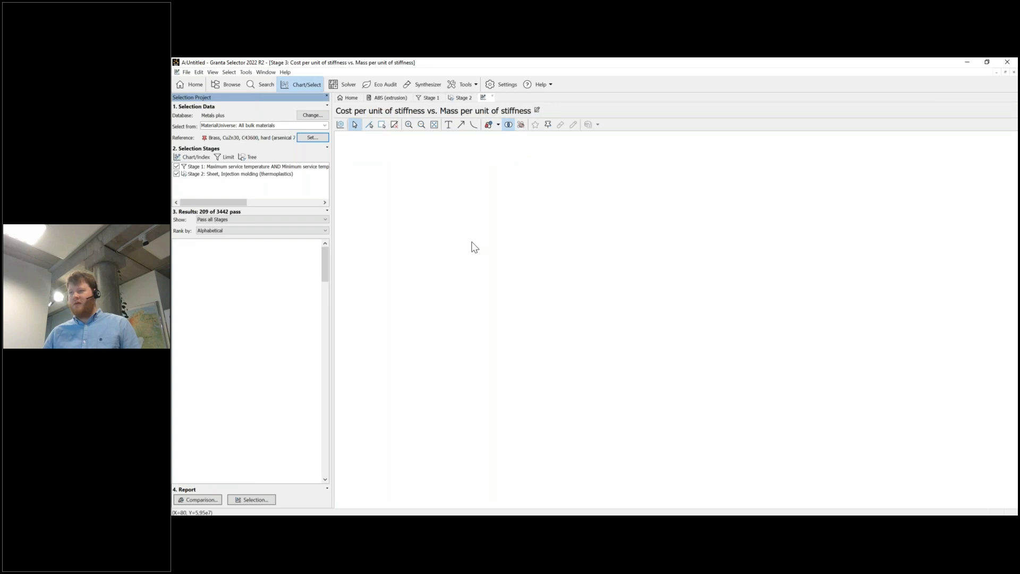
Step: Show all materials in full colour and label Aerated concrete and Balsa beside their bubbles on the chart
click(509, 126)
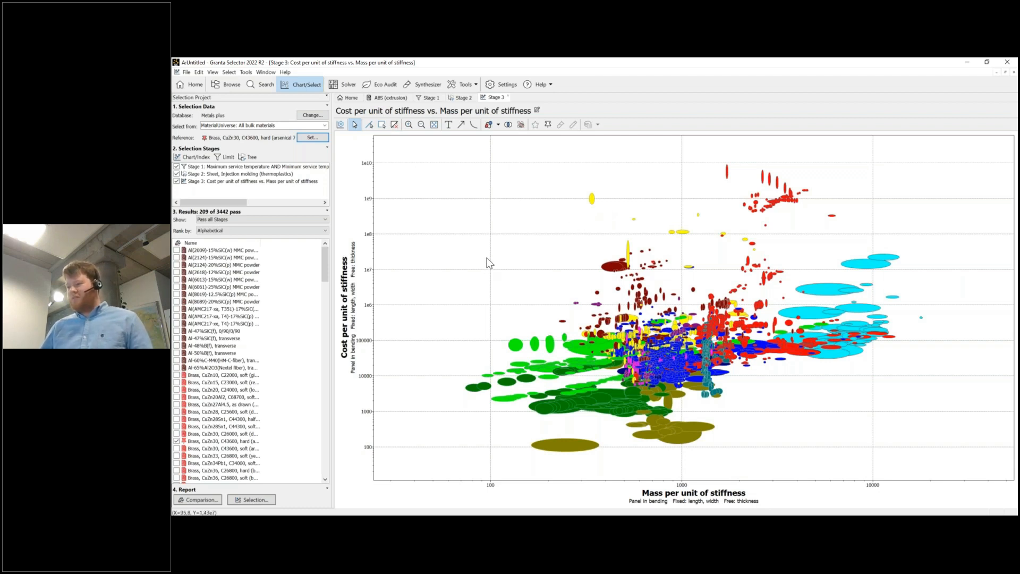
click(546, 452)
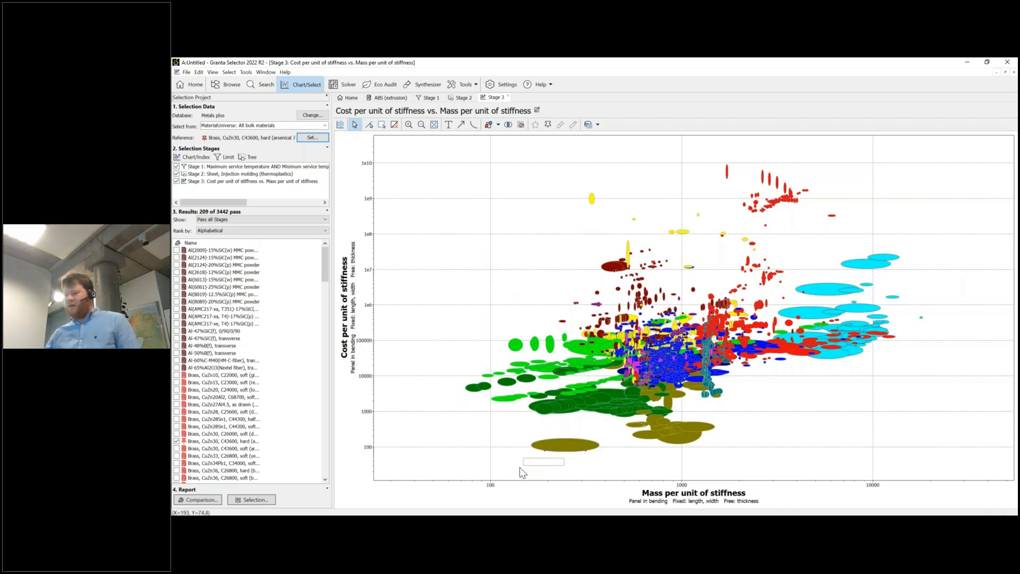
click(473, 392)
drag(473, 389, 428, 325)
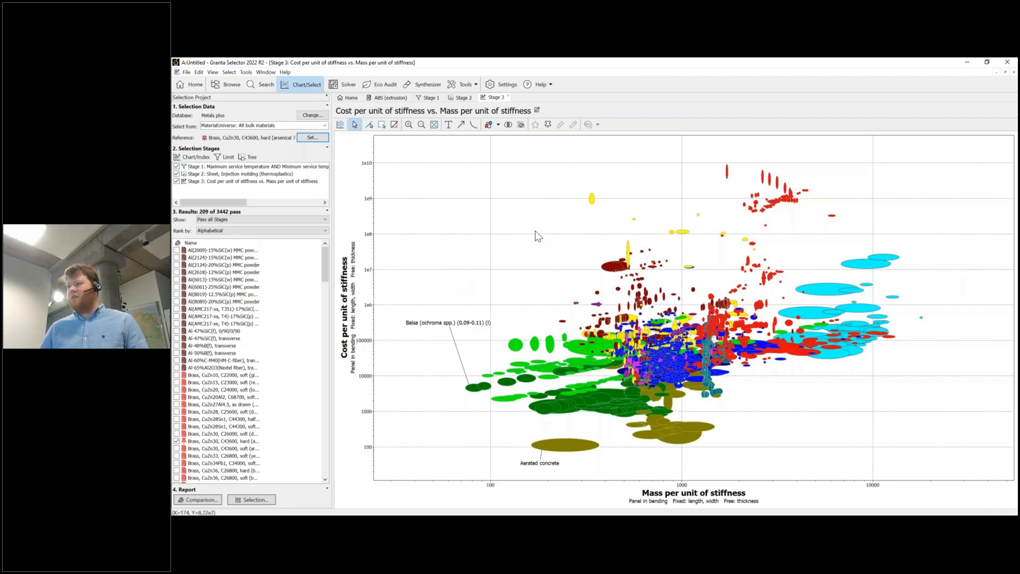
Step: Restrict the chart to materials passing all stages, hiding the failed ones, and autoscale the axes to them
click(507, 127)
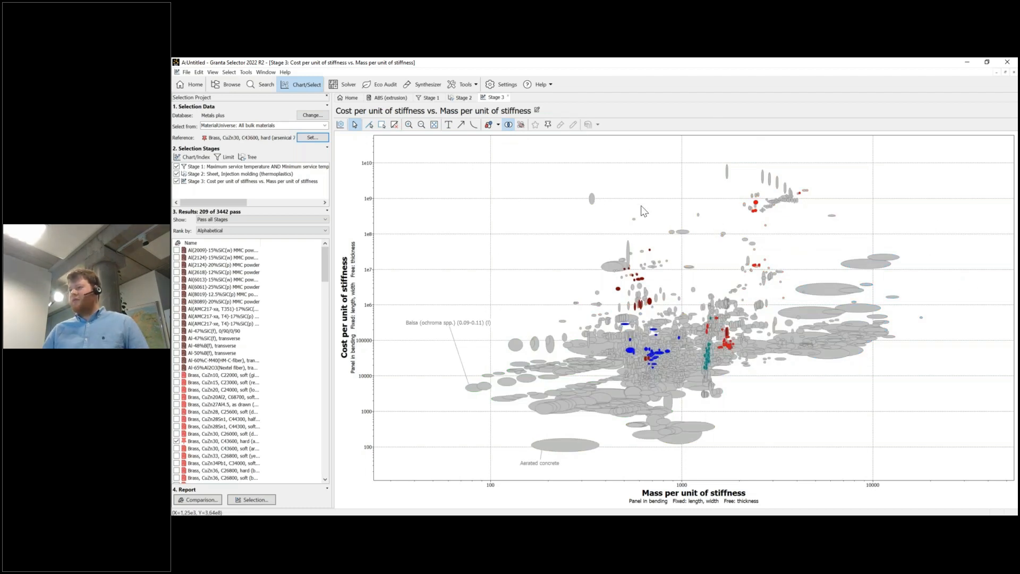
click(521, 124)
click(433, 125)
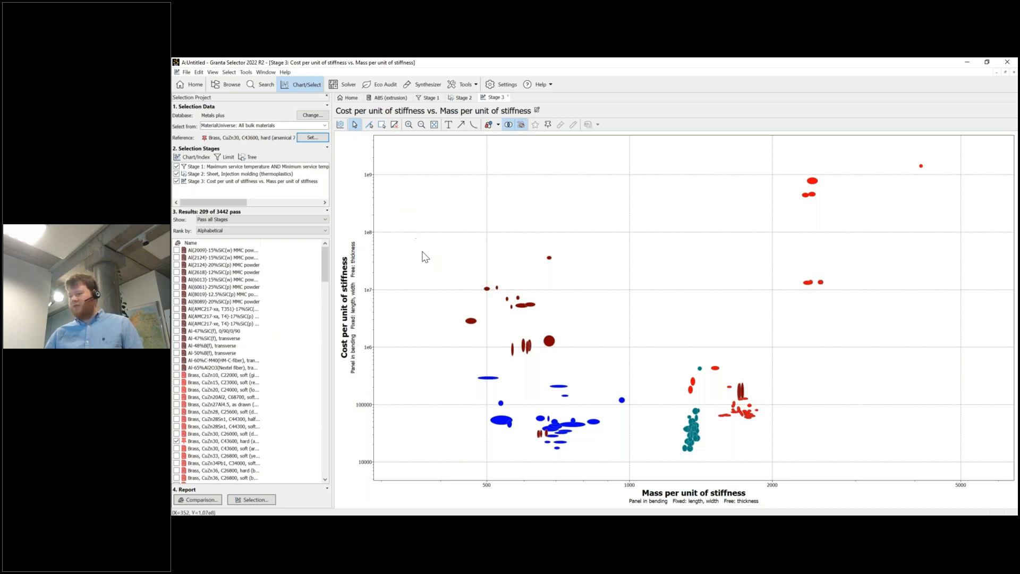
Step: Label the cheapest polymer, PPS (60% glass fiber and mineral), and the low-cost stainless steel AISI 205, placing both labels below their bubbles
mouse_move(555, 445)
click(558, 447)
drag(561, 449, 563, 467)
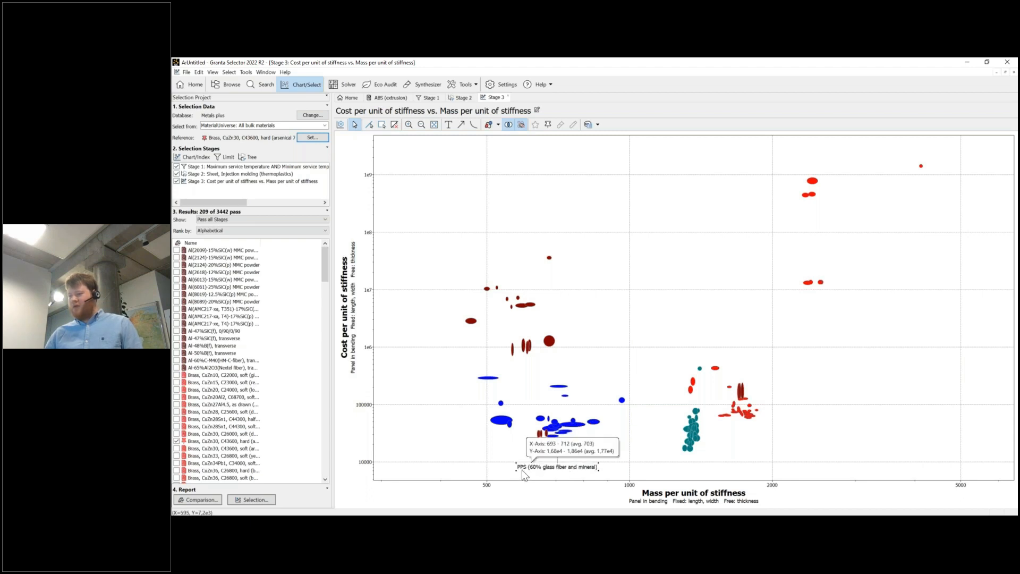
click(691, 450)
drag(666, 451, 665, 460)
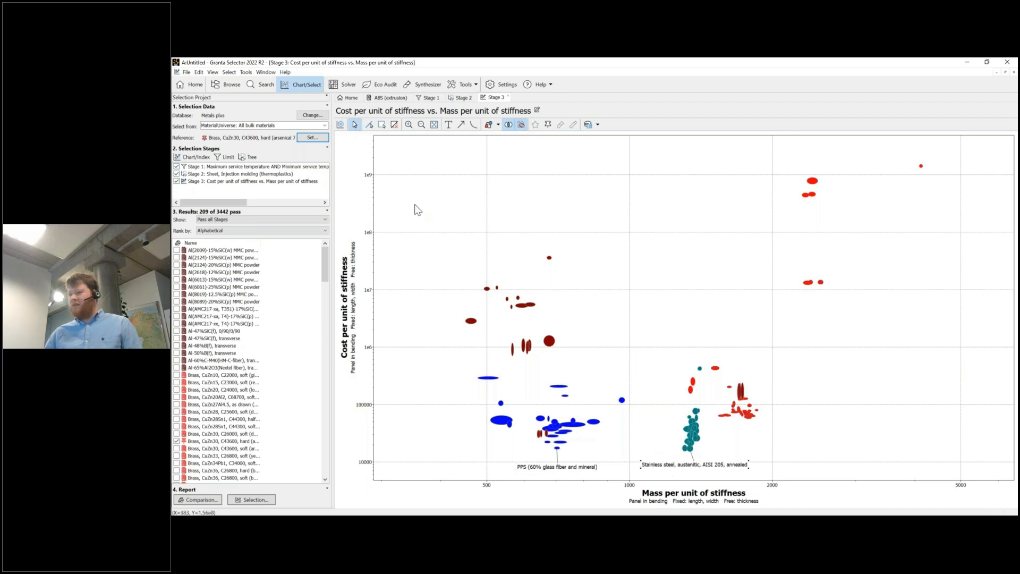
Step: Label the reference material Brass, CuZn30, C43600, hard on the chart, placing its label in the empty area above and right of its bubble
click(750, 414)
drag(731, 417, 862, 387)
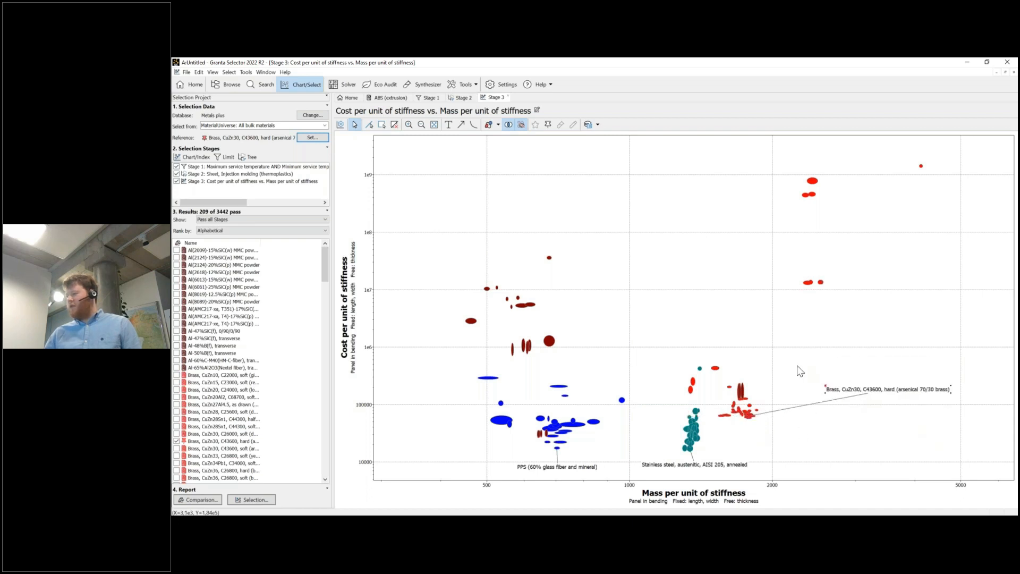
click(548, 127)
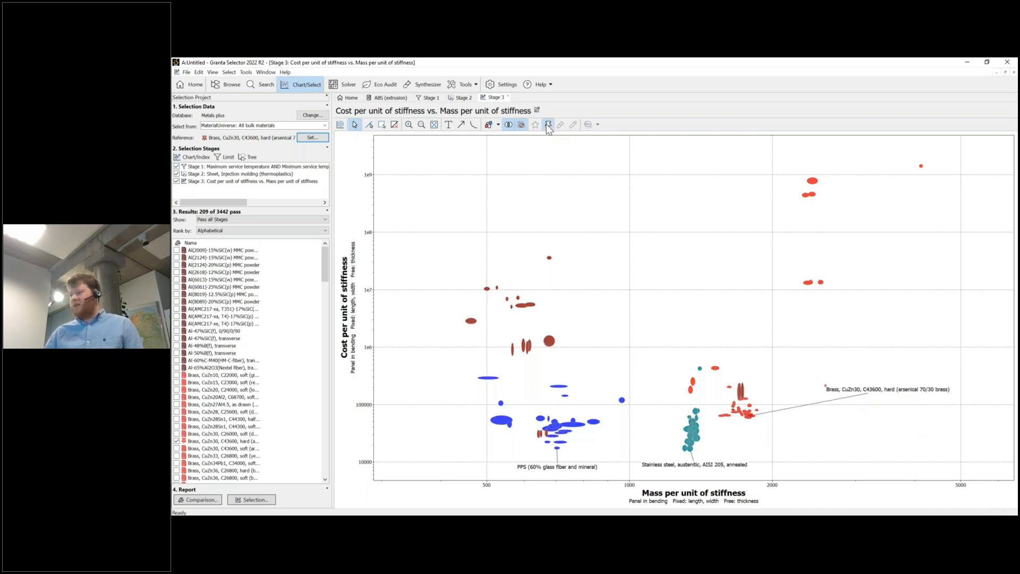
click(548, 126)
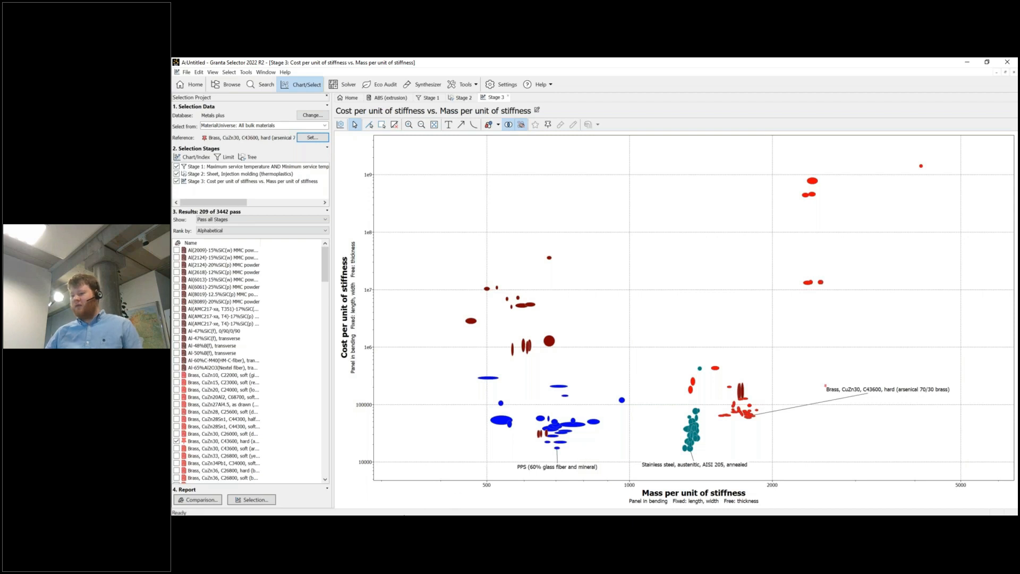
Step: Switch to the PowerPoint slide show and advance to the automotive throttle valve results slide, revealing its list of conclusions
click(400, 523)
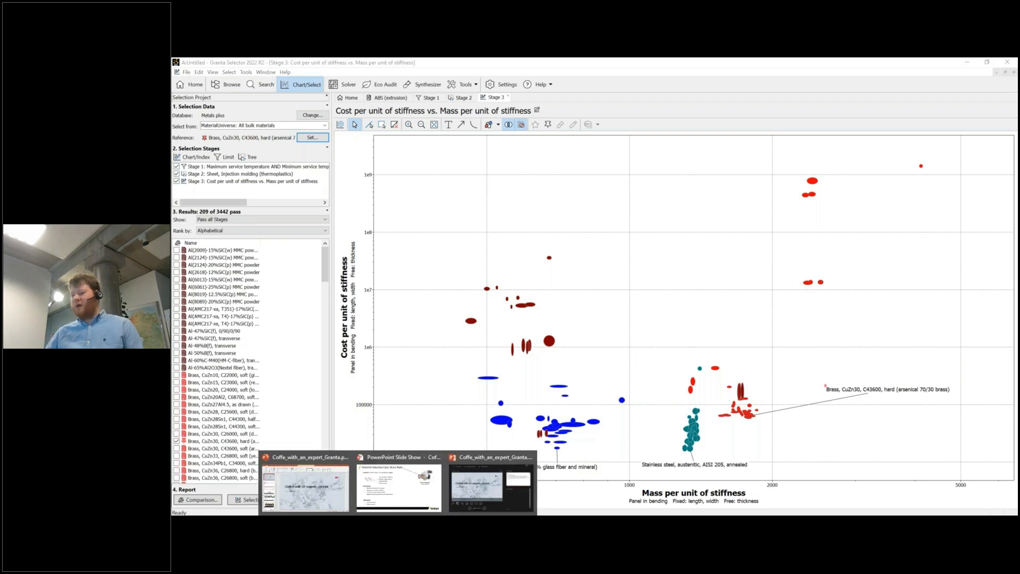
click(396, 494)
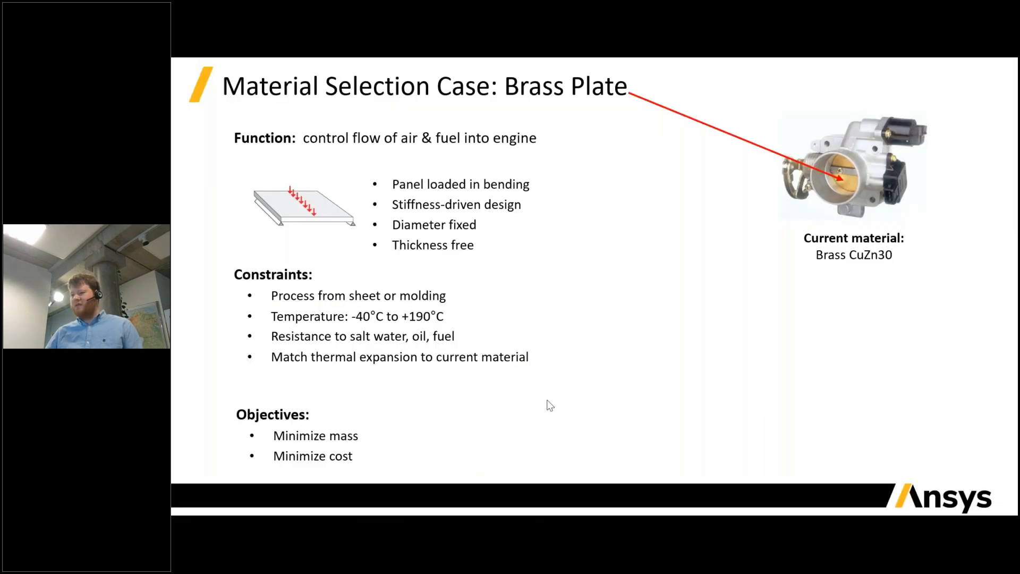
click(463, 365)
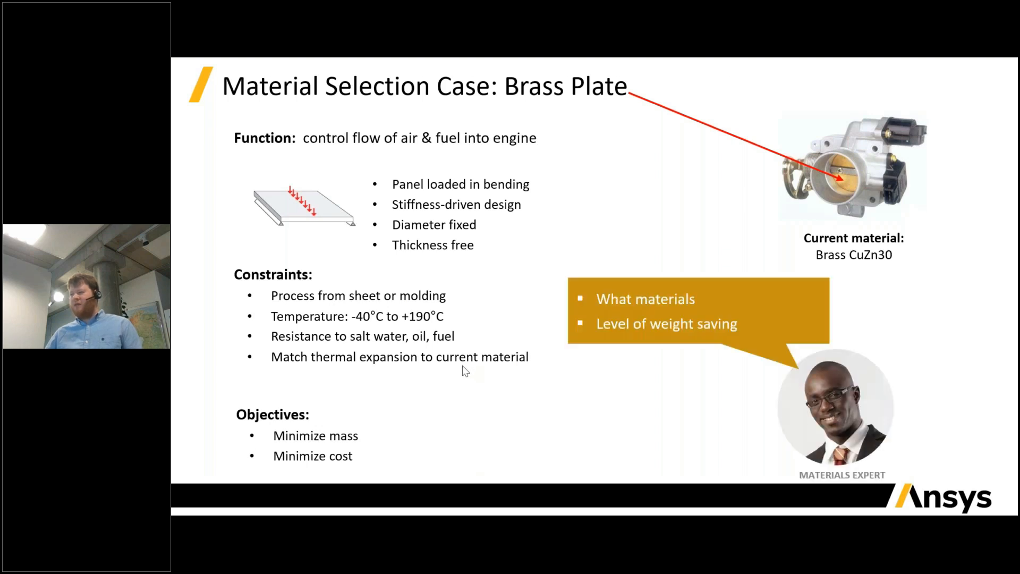
click(465, 370)
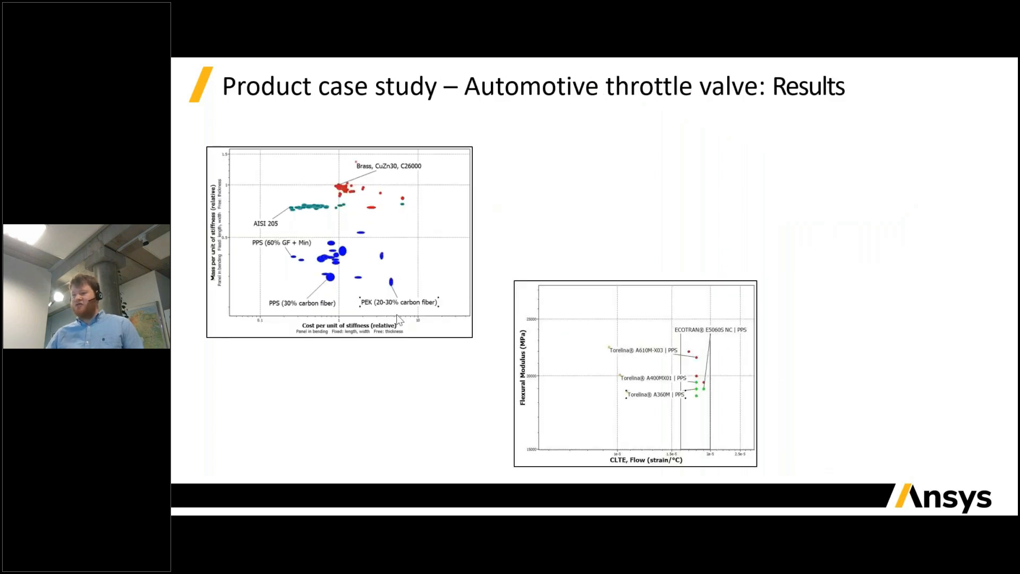
click(502, 274)
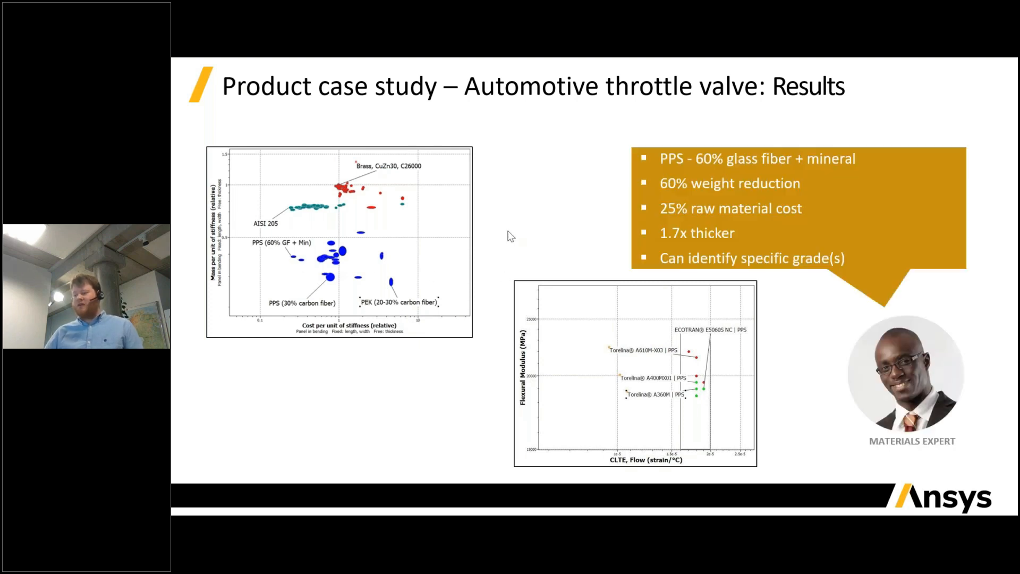